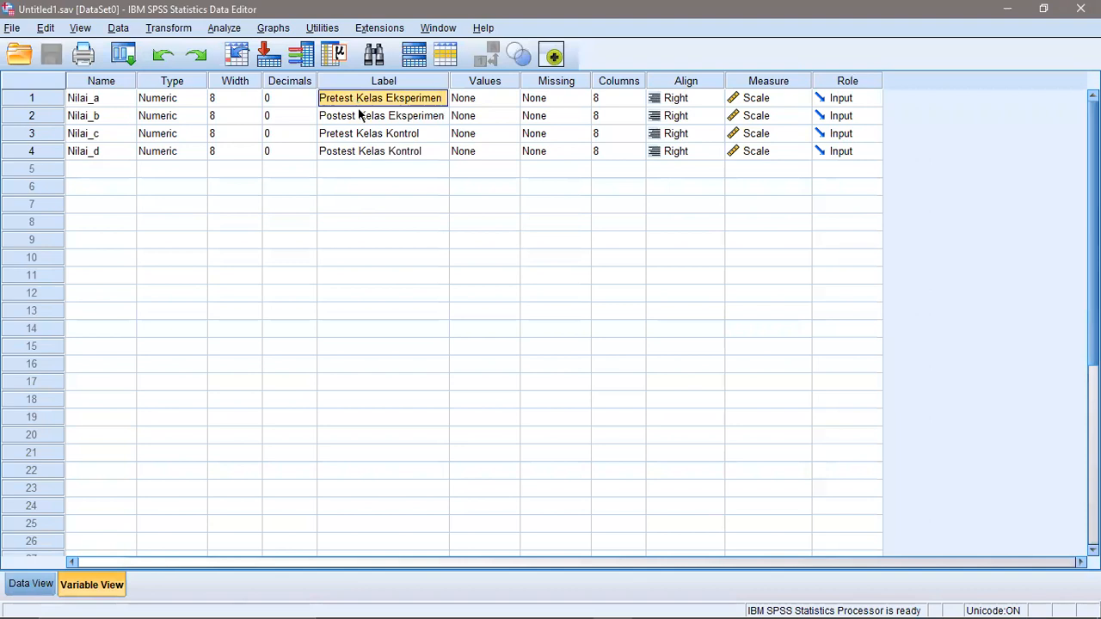
Review the pretest and posttest variable labels for both classes, and show the entered data values
left_click(361, 117)
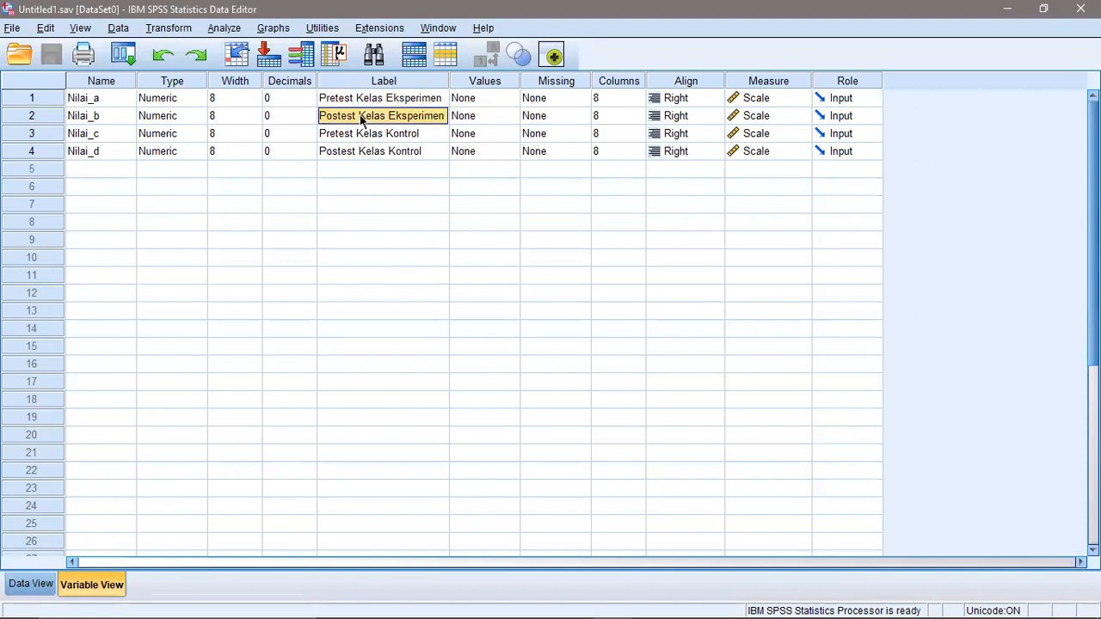
left_click(382, 155)
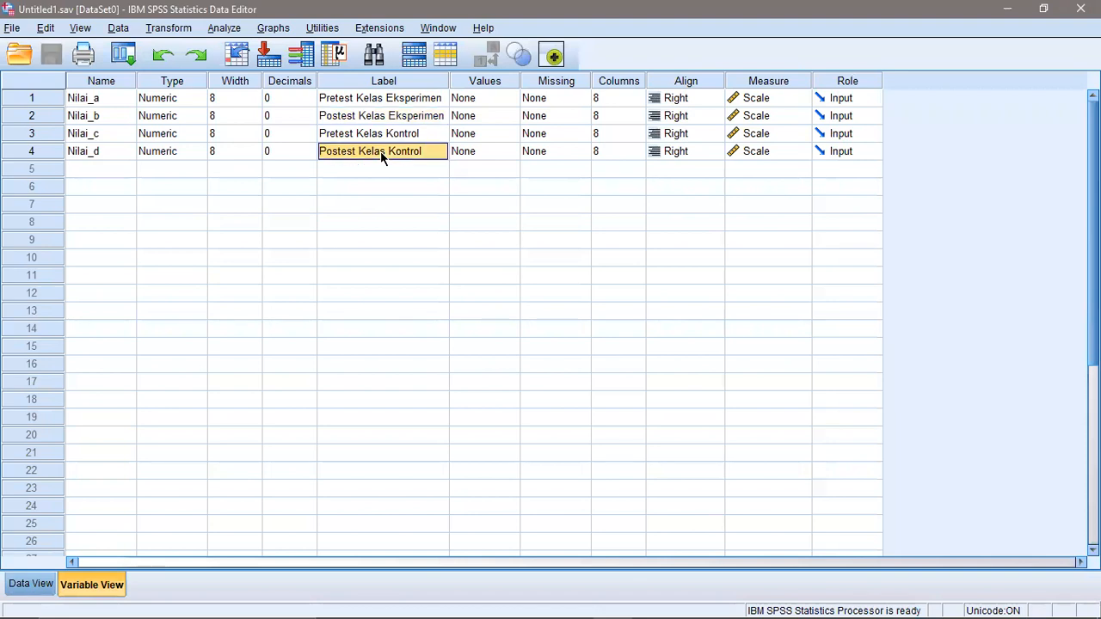
left_click(31, 584)
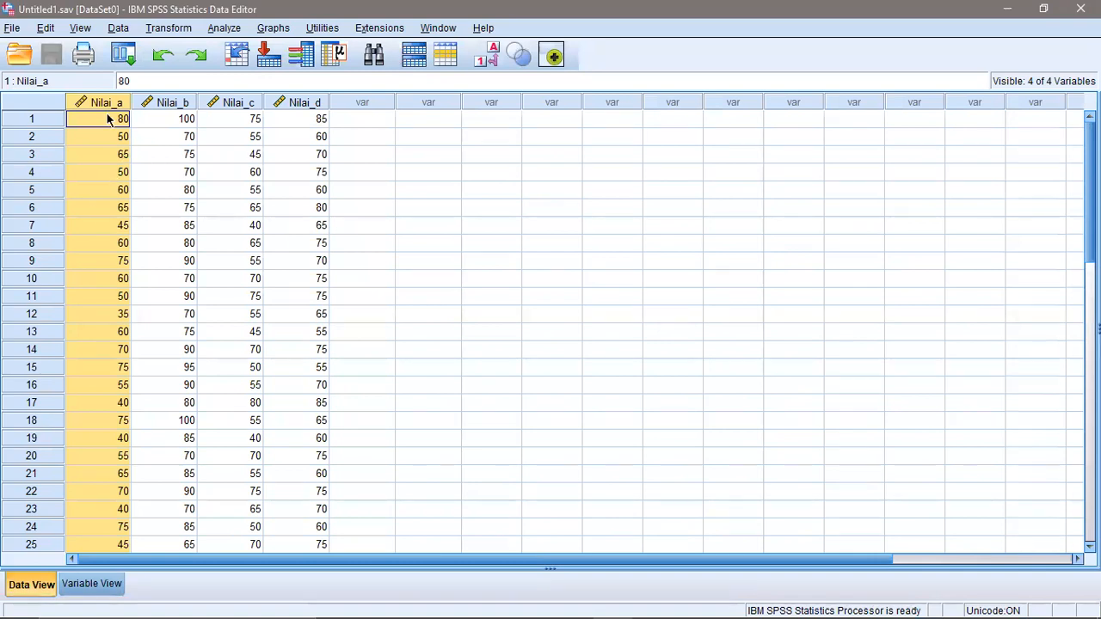
Open the Explore analysis and add Pretest Kelas Eksperimen, Postest Kelas Eksperimen and Pretest Kelas Kontrol to the dependent list
left_click(222, 29)
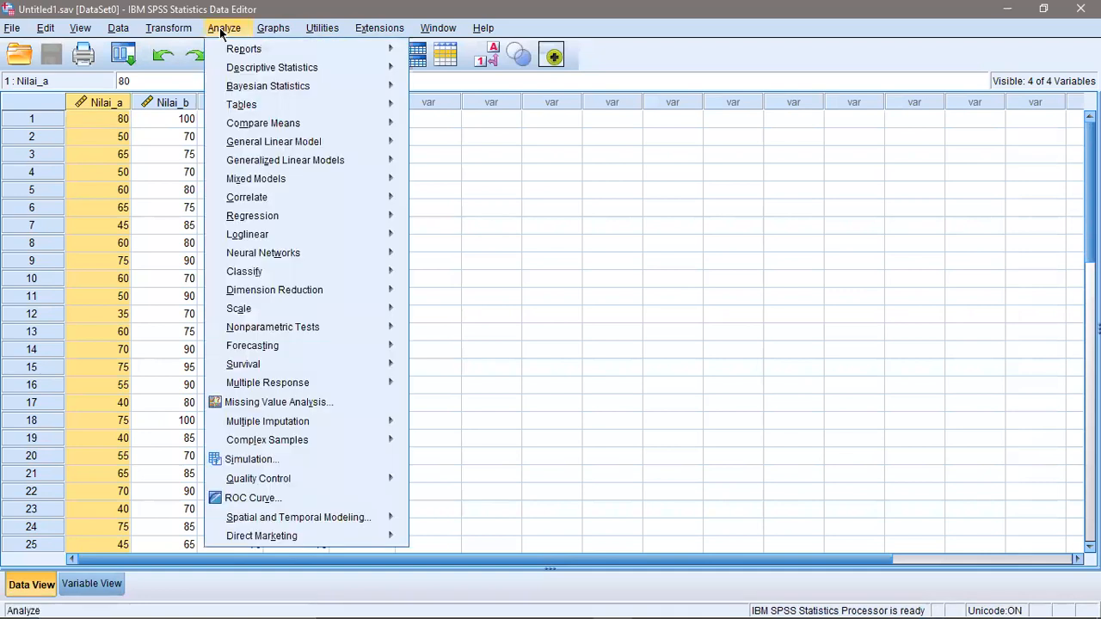
mouse_move(320, 69)
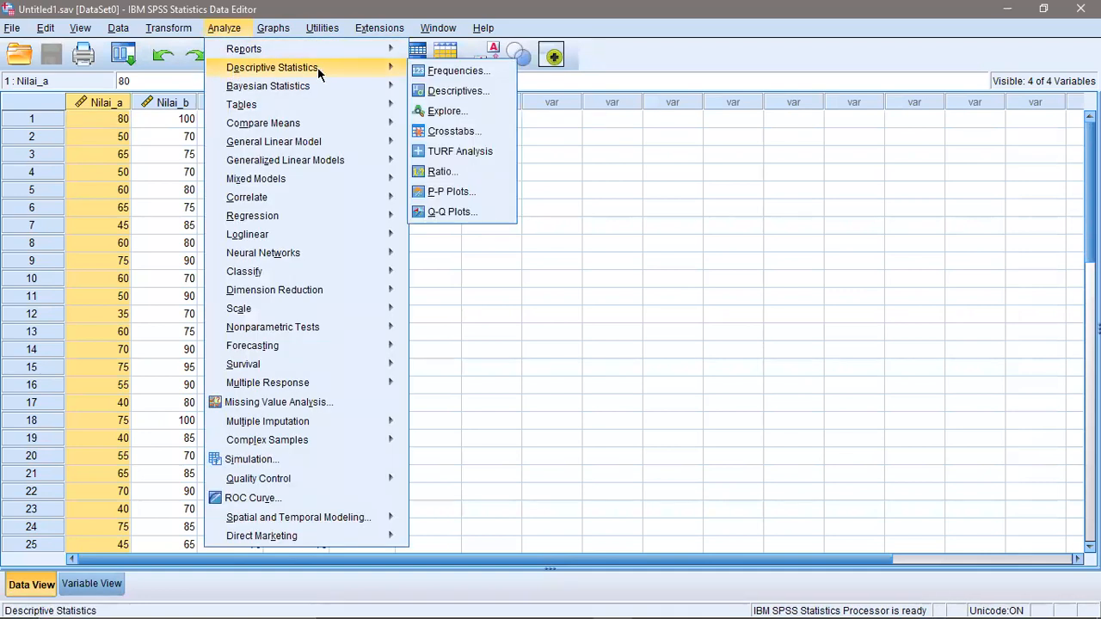
left_click(443, 111)
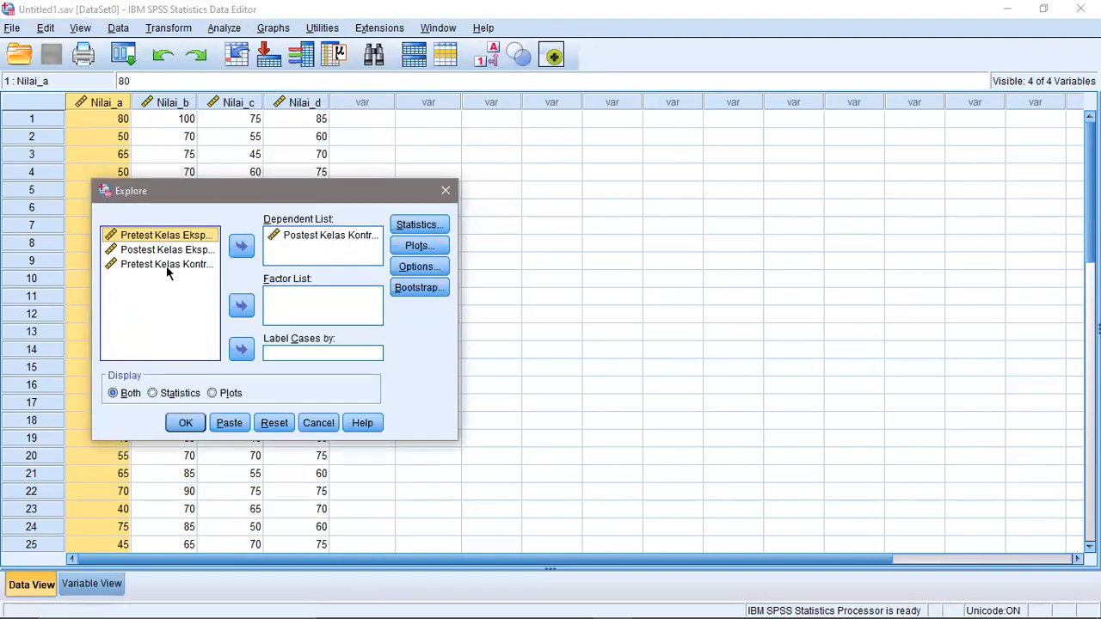
left_click(240, 248)
left_click(201, 238)
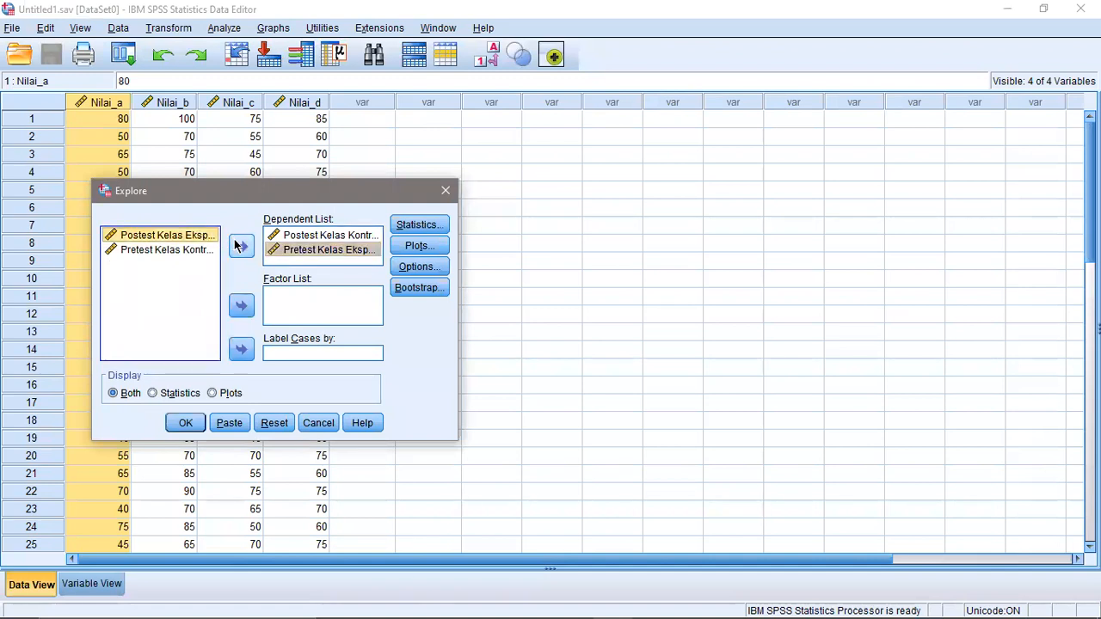
left_click(239, 245)
left_click(206, 238)
left_click(241, 247)
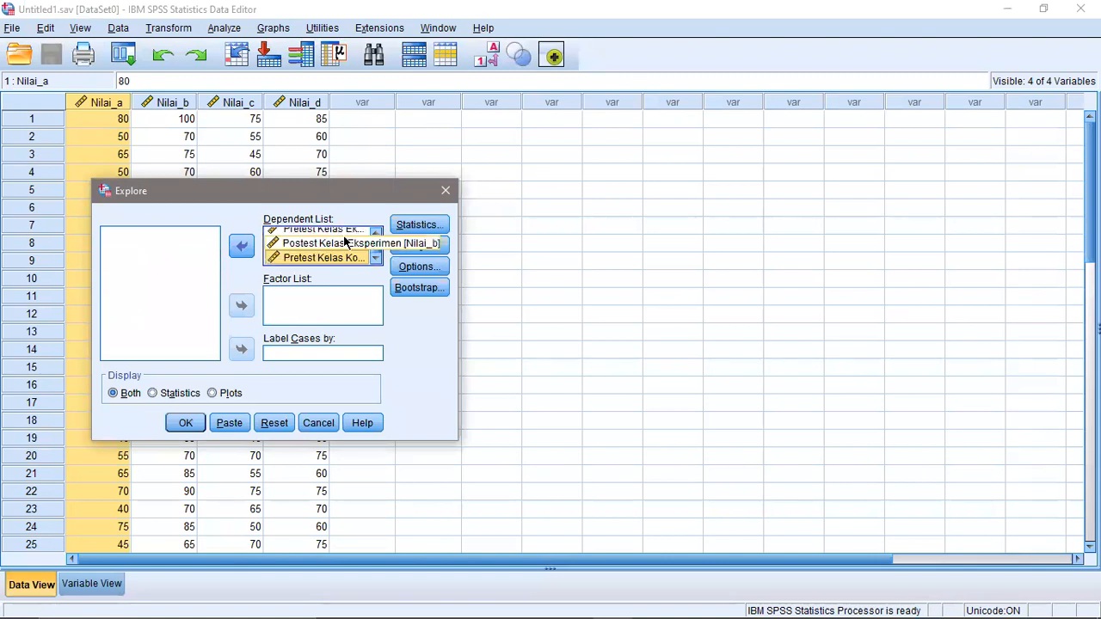
Enable normality plots with tests for the Explore analysis and run it
left_click(415, 247)
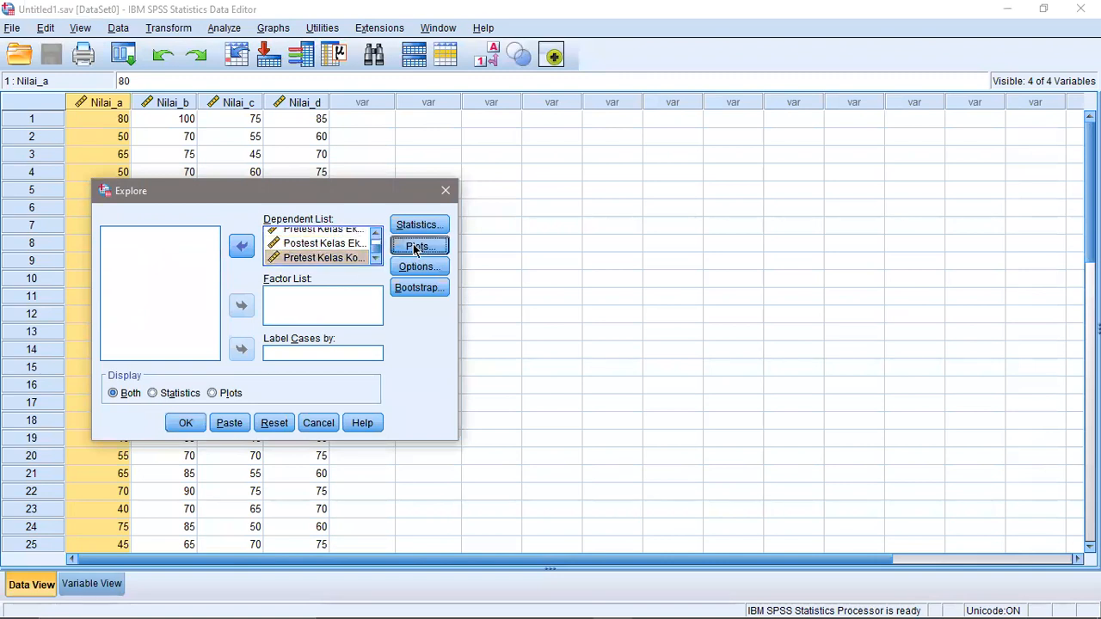
left_click(186, 301)
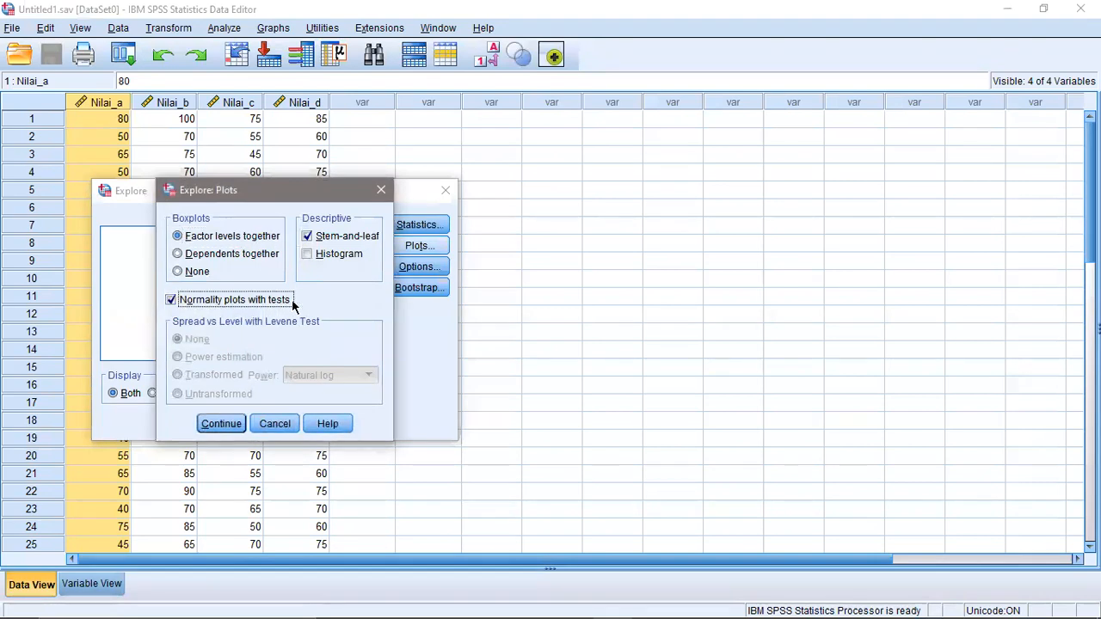
left_click(222, 424)
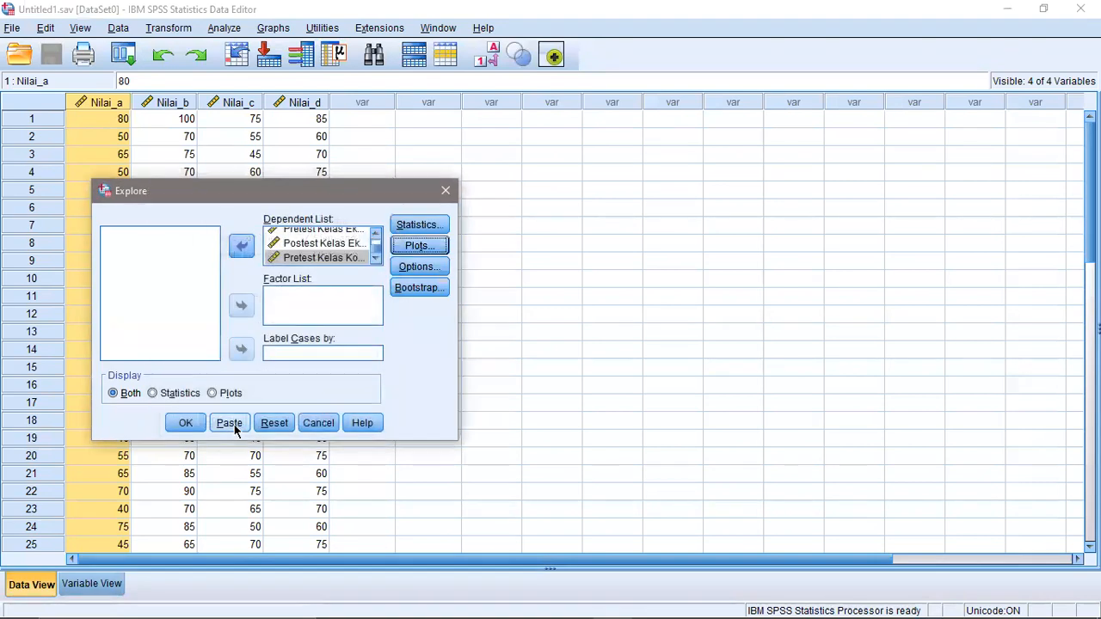
left_click(183, 423)
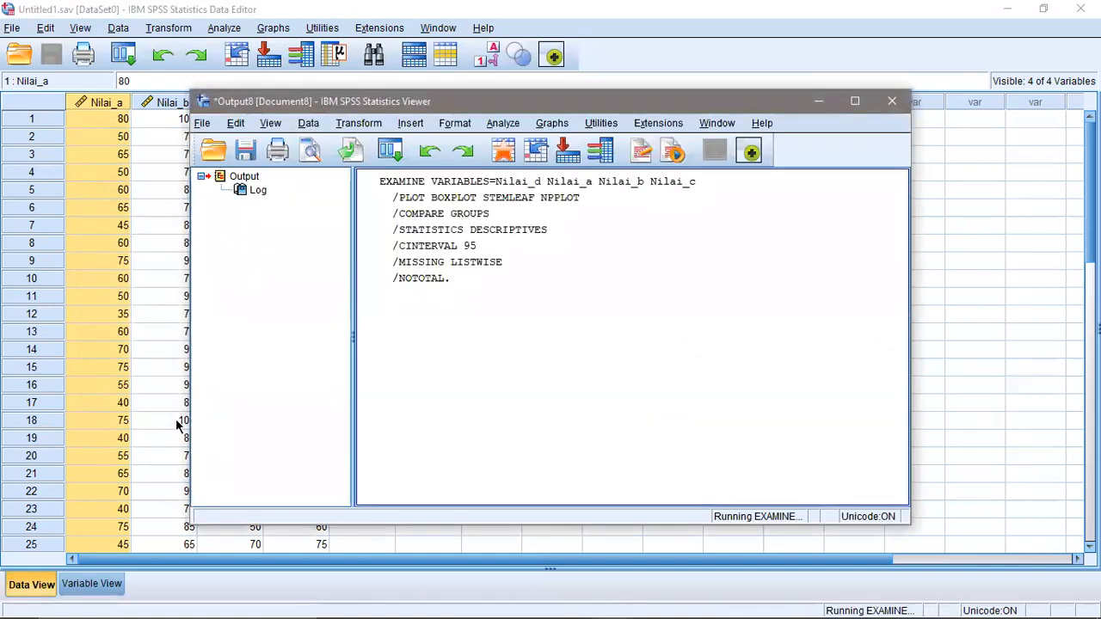
Examine the Tests of Normality table in the Explore output for the significance values of all four variables
left_click(571, 372)
scroll(571, 372, "down", 5)
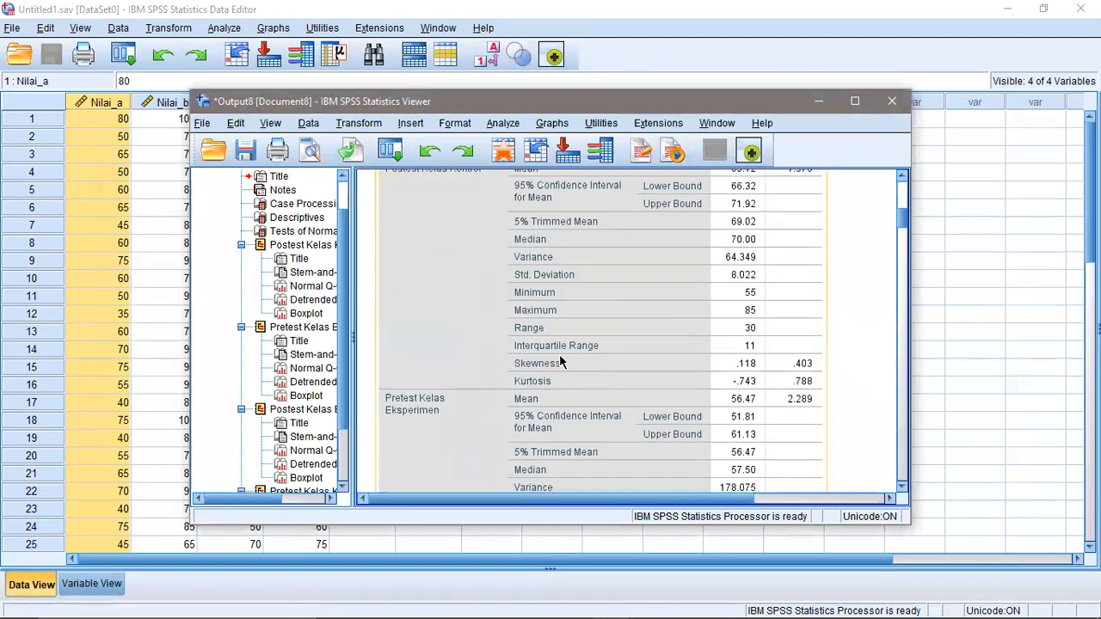
scroll(560, 360, "down", 3)
scroll(560, 360, "down", 10)
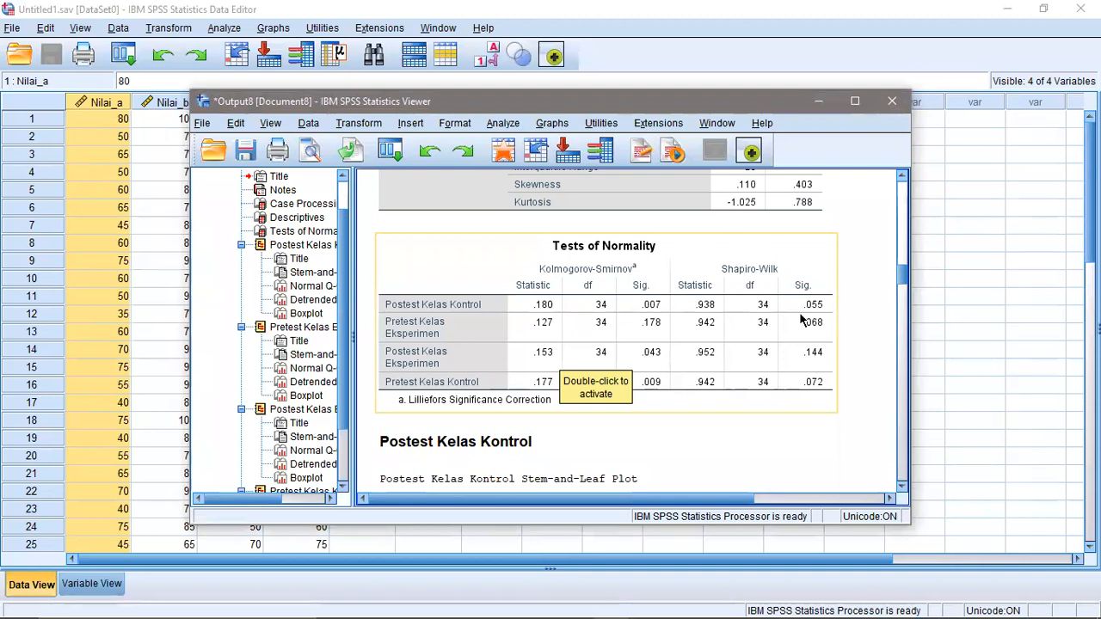
Switch to the WPS Writer report and read the questions, hypotheses and test criteria for Pretest Kelas Eksperimen
left_click(648, 602)
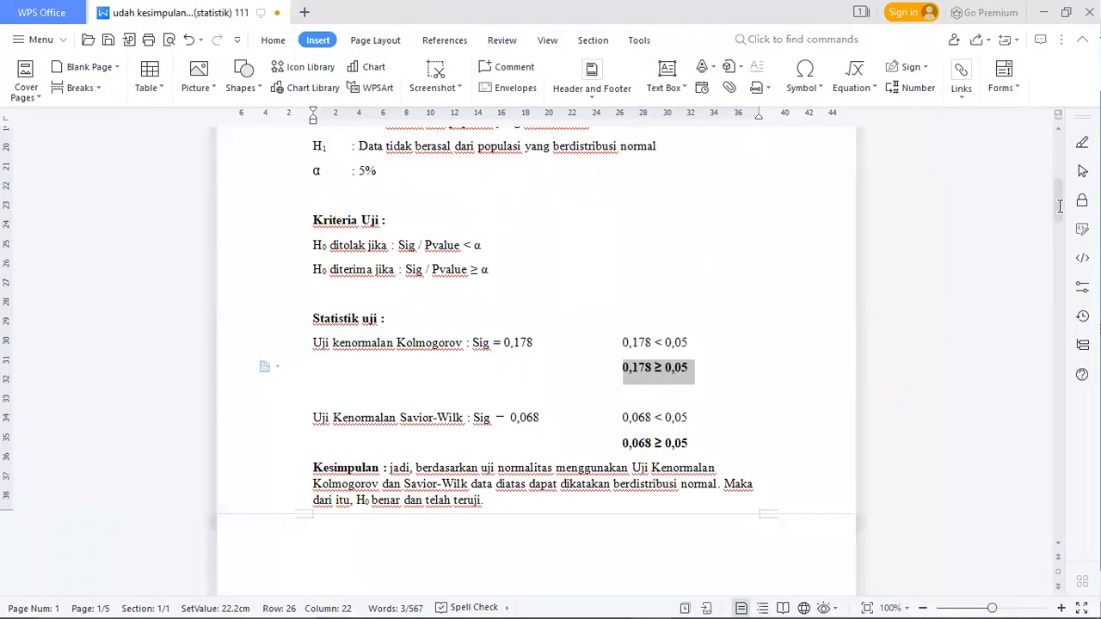
scroll(668, 322, "up", 4)
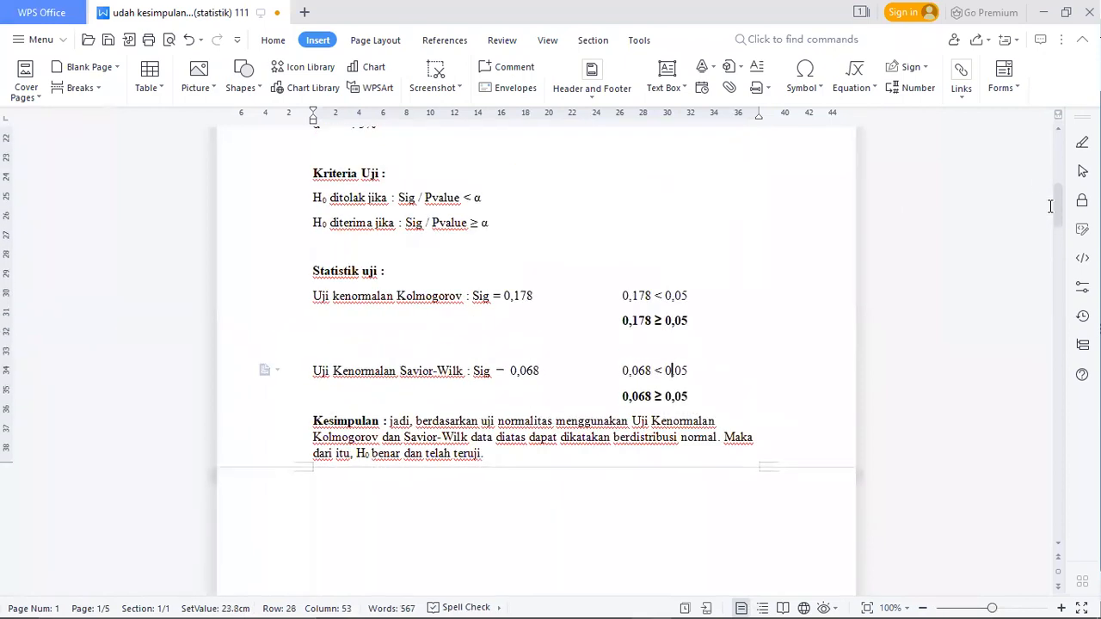
scroll(834, 198, "up", 4)
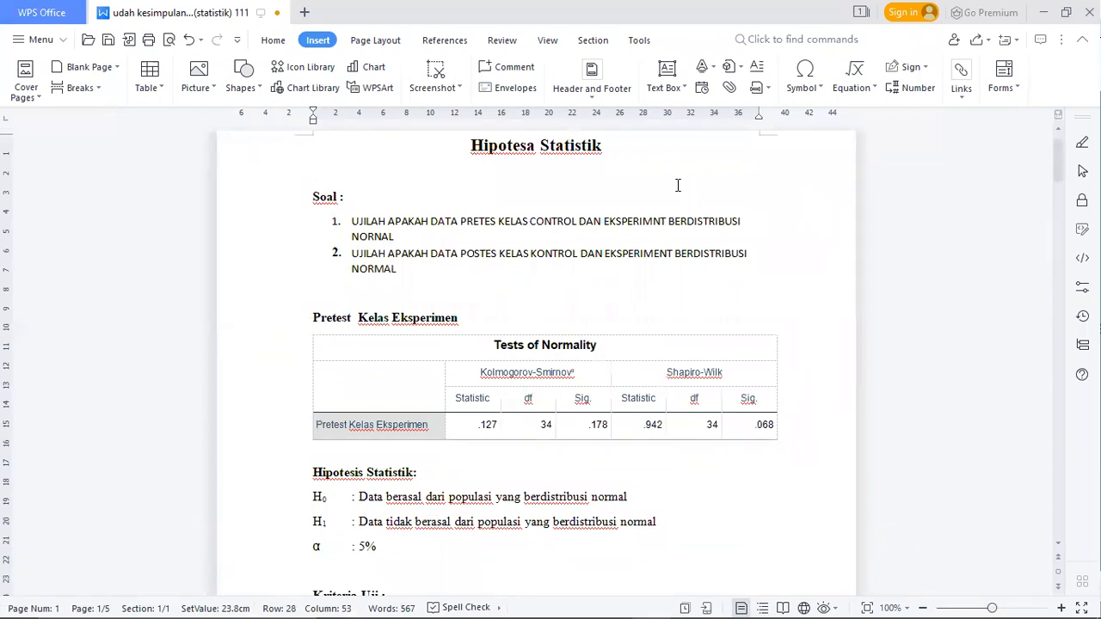
scroll(677, 185, "down", 3)
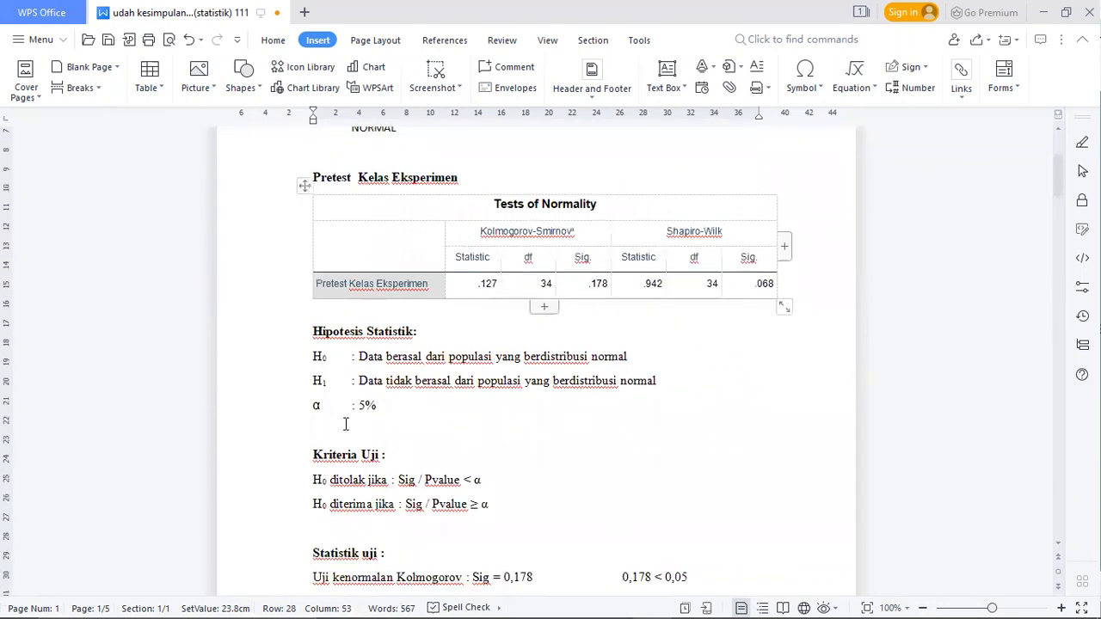
left_click_drag(381, 412, 306, 413)
left_click(313, 428)
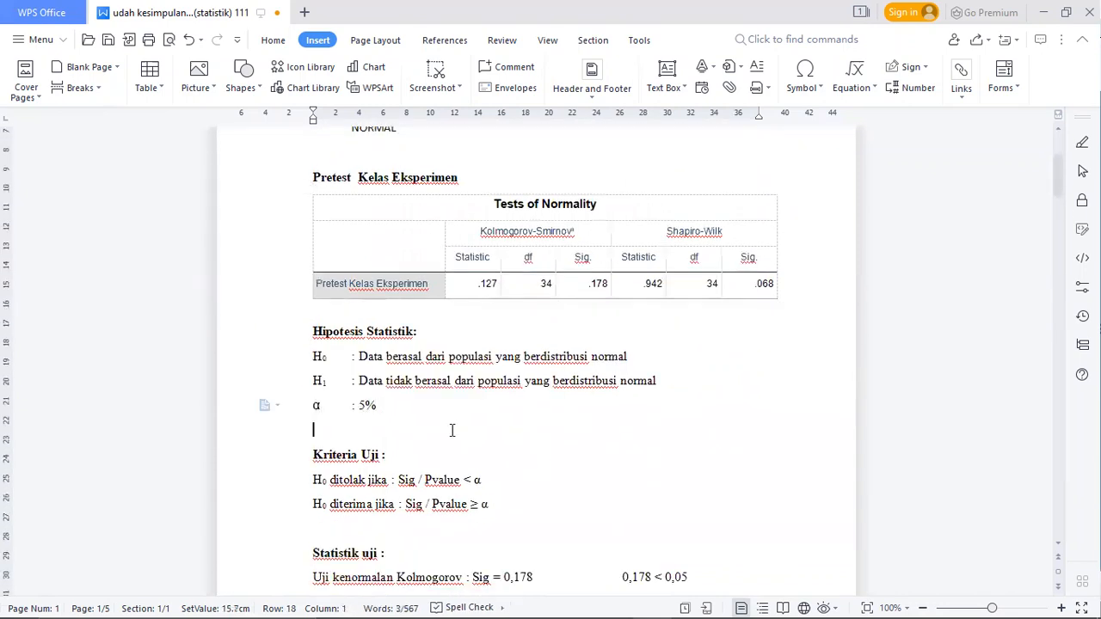
scroll(452, 423, "down", 2)
scroll(451, 423, "up", 2)
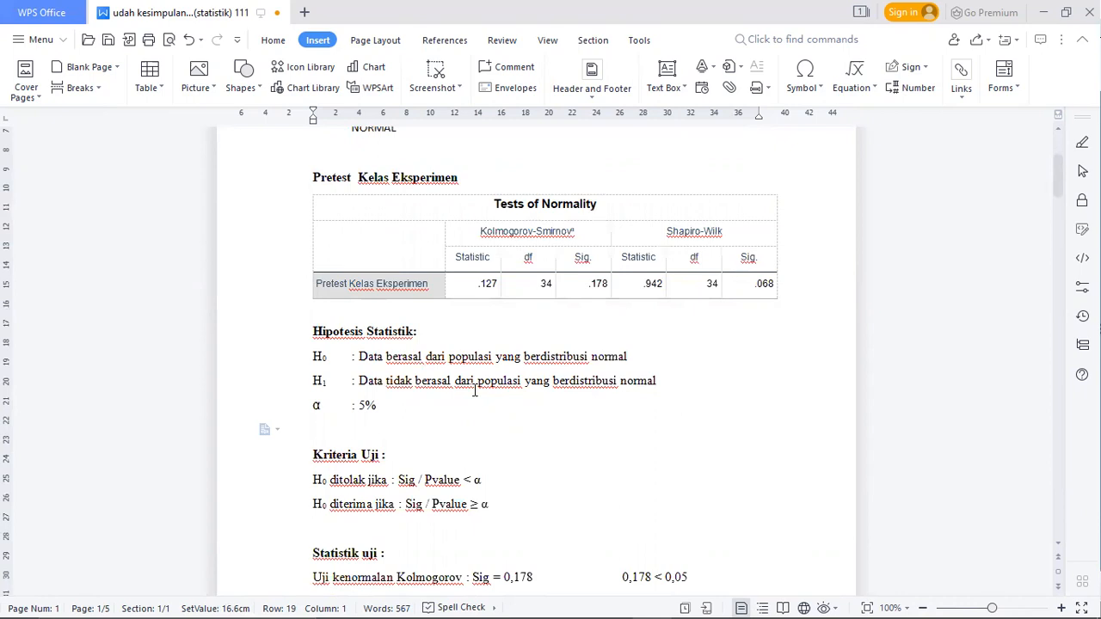
scroll(598, 352, "down", 3)
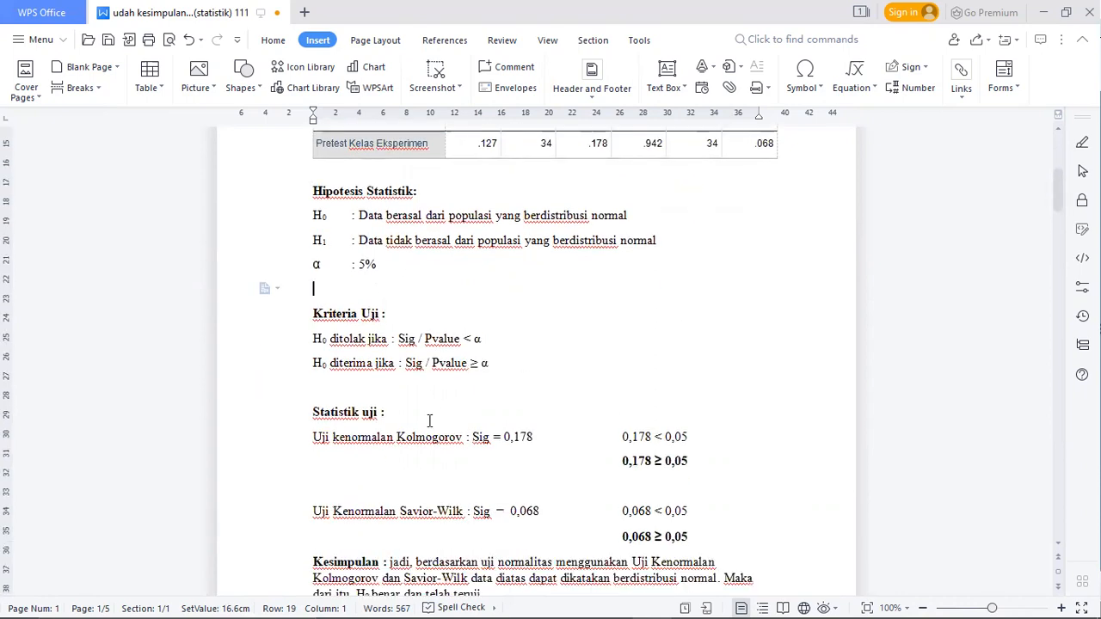
scroll(370, 400, "down", 2)
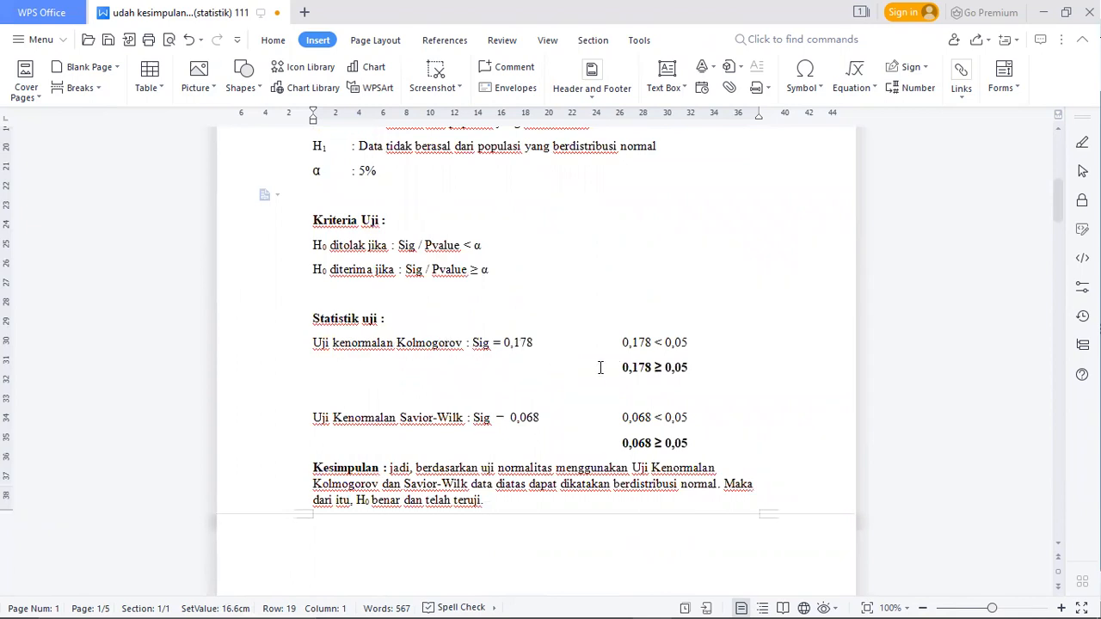
Examine the Kolmogorov and Shapiro-Wilk comparisons with 0,05 and the conclusion for Pretest Kelas Eksperimen
left_click_drag(622, 367, 691, 371)
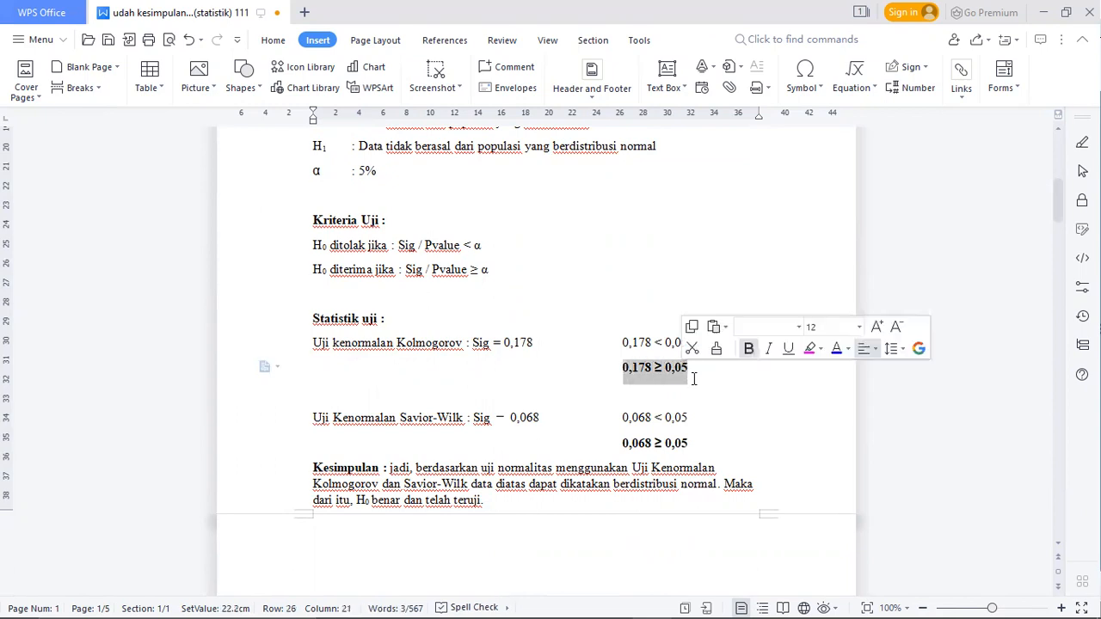
scroll(688, 379, "down", 1)
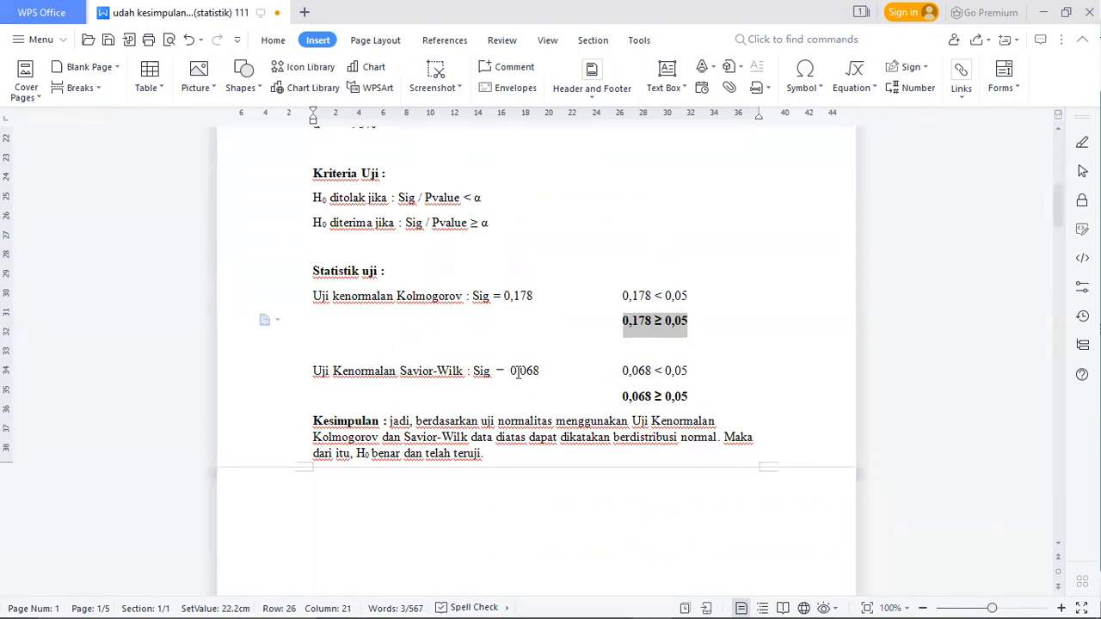
left_click_drag(616, 397, 695, 398)
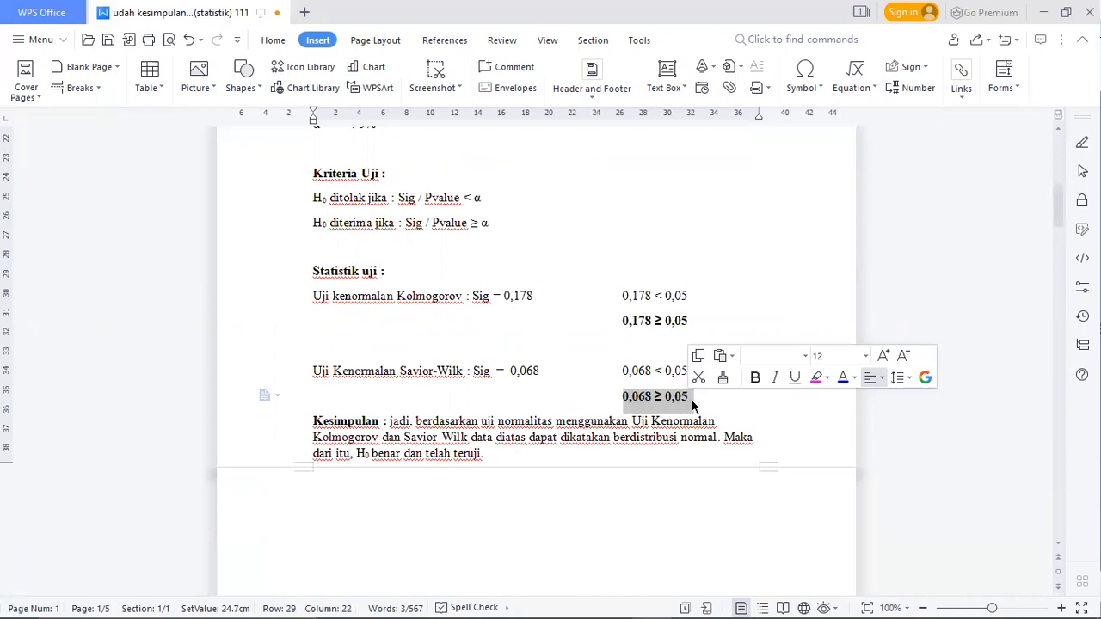
scroll(693, 404, "down", 1)
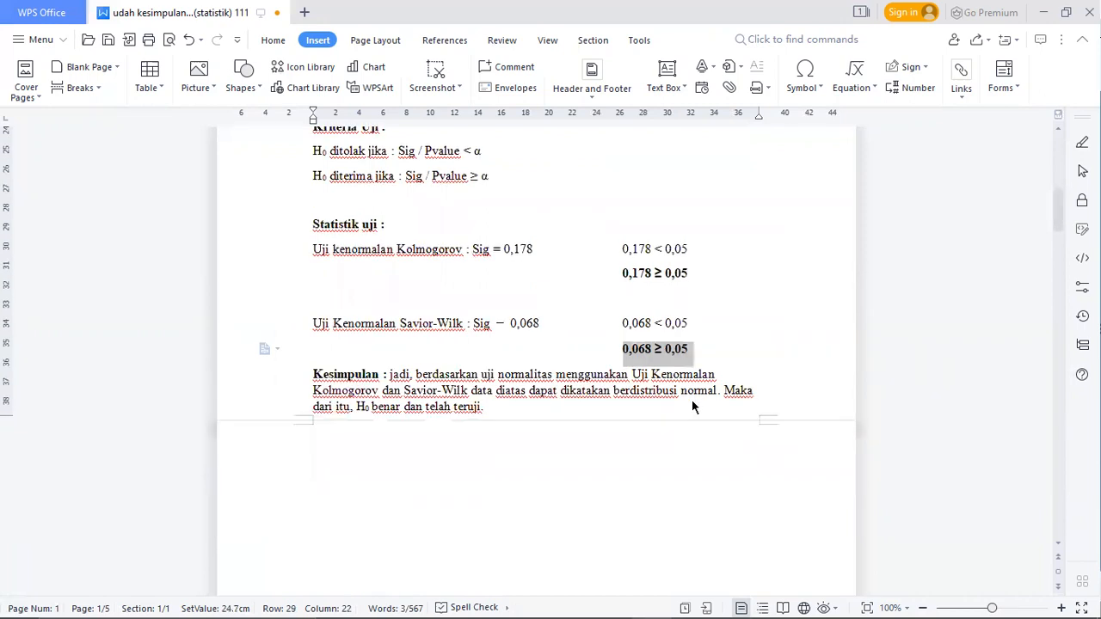
left_click(444, 446)
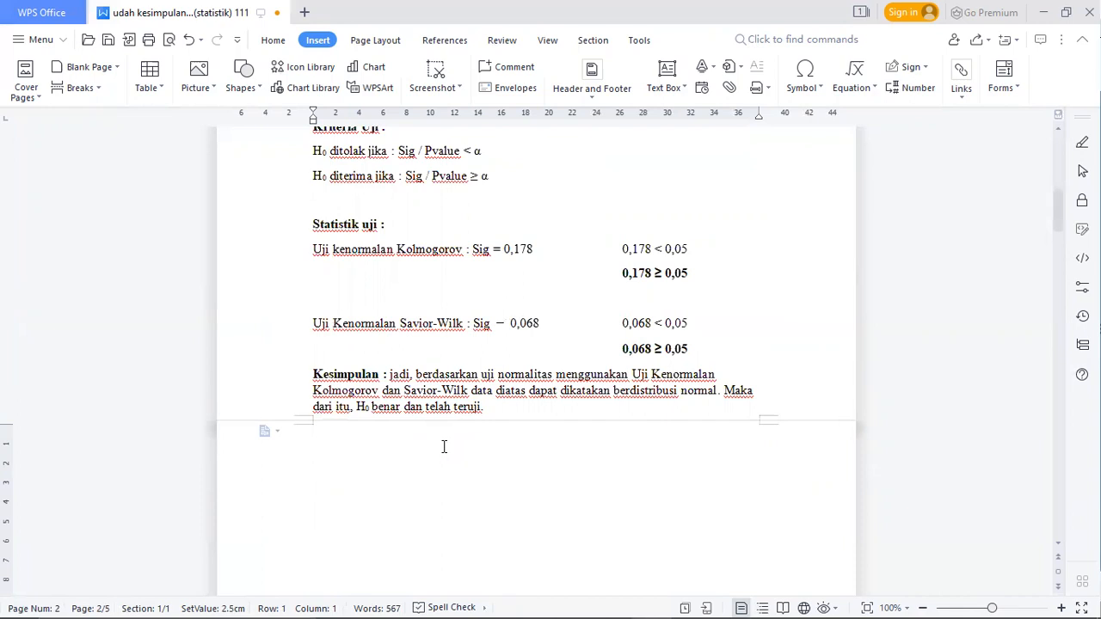
Read the Posttest Kelas Eksperimen section from its Tests of Normality table through the test statistics to the conclusion
scroll(444, 447, "down", 1)
scroll(444, 447, "down", 7)
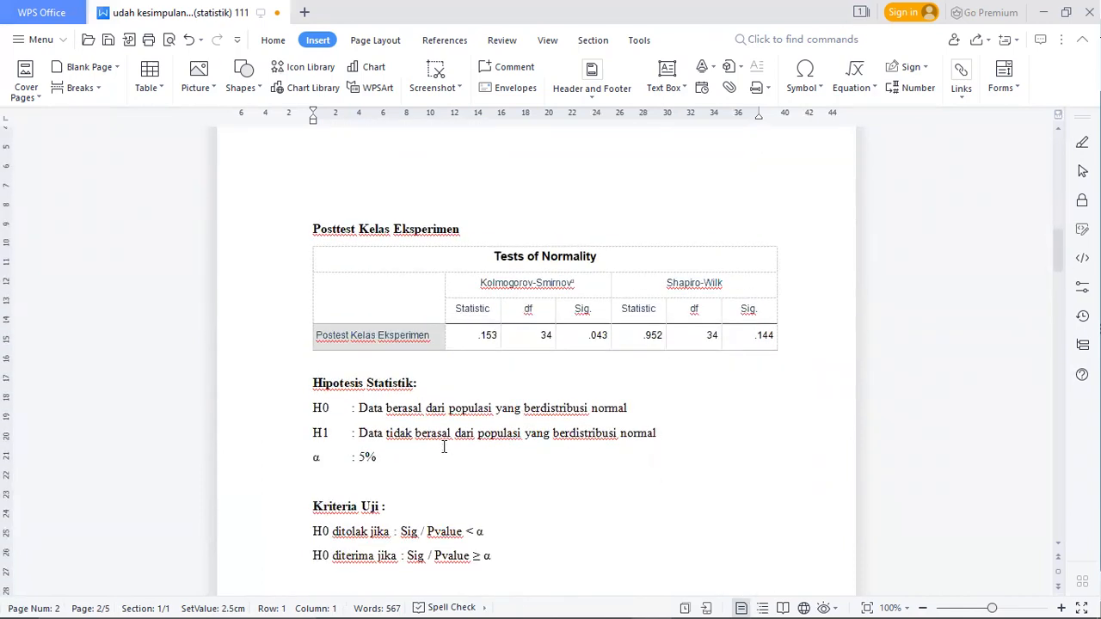
scroll(444, 446, "down", 1)
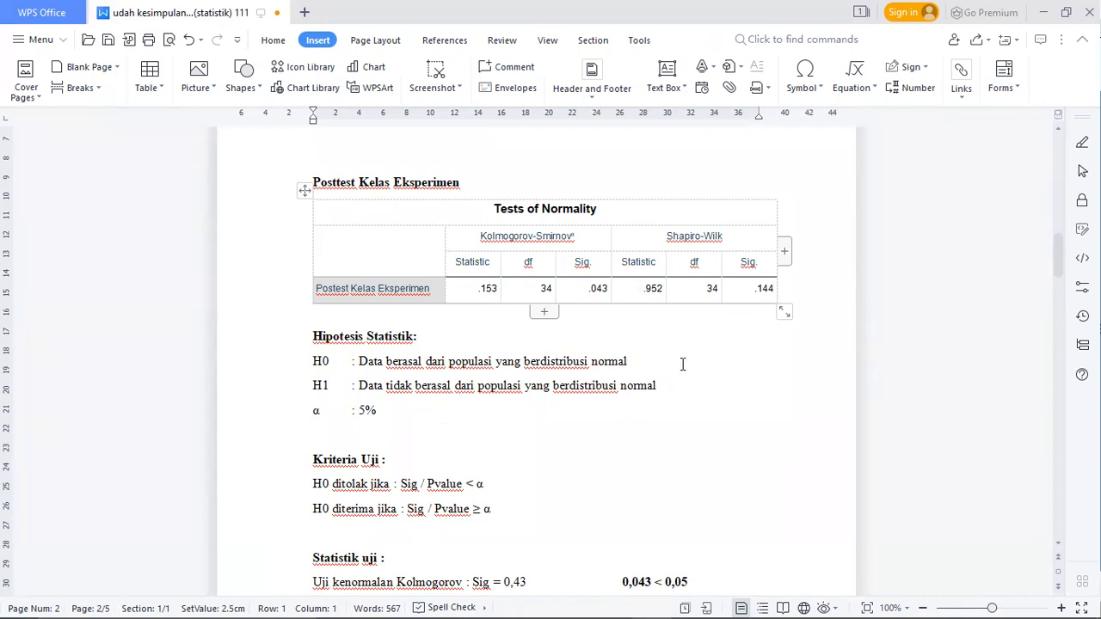
scroll(682, 364, "down", 4)
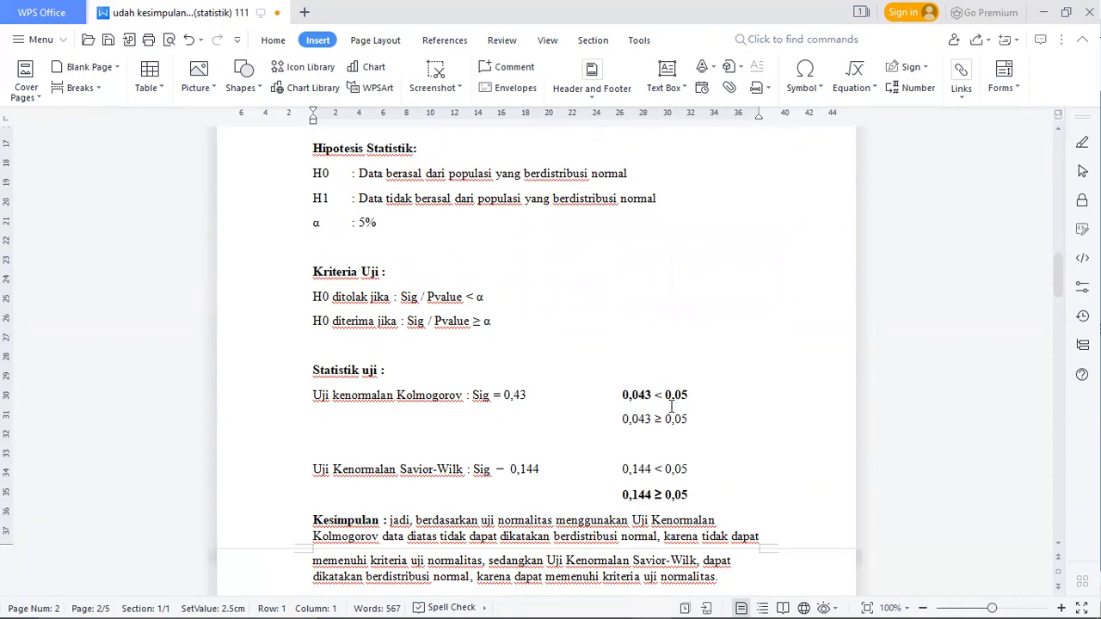
scroll(680, 398, "down", 1)
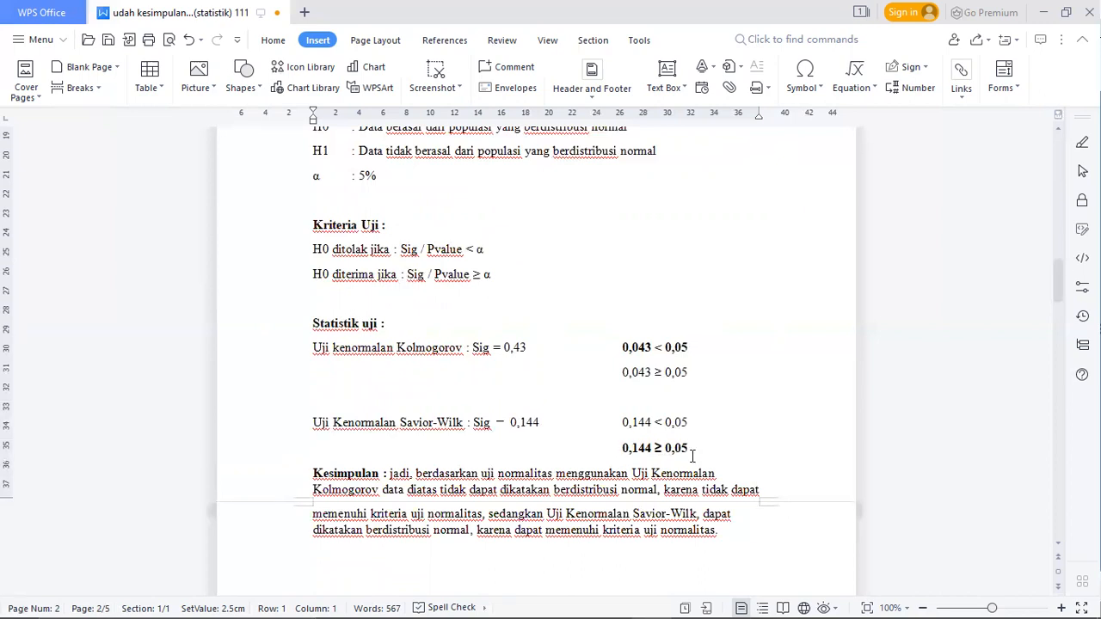
scroll(693, 456, "down", 2)
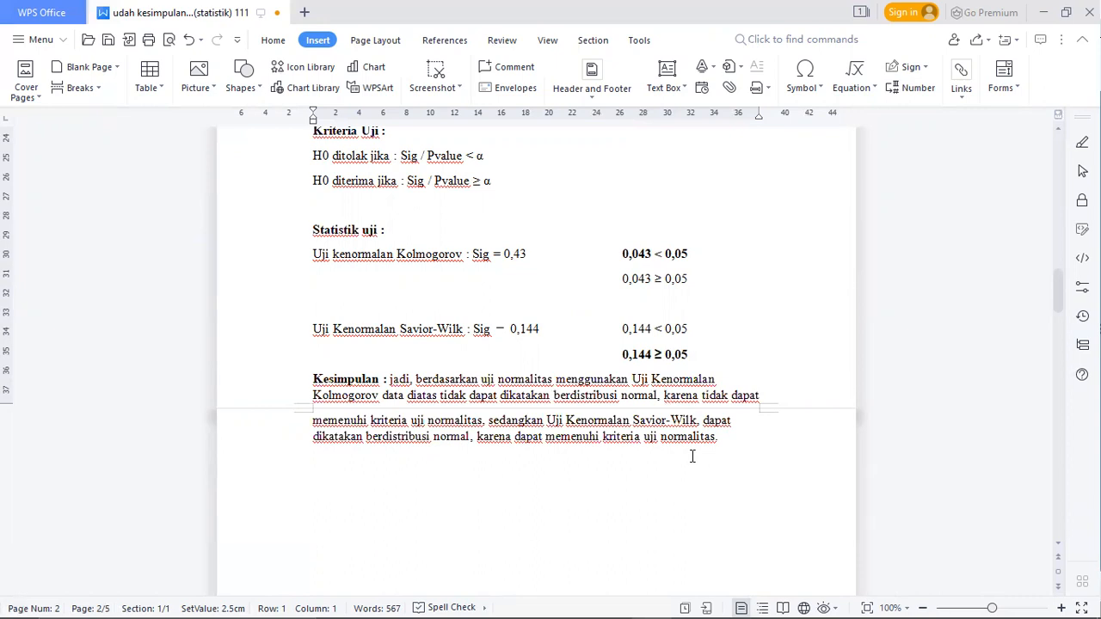
Read the Pretest Kelas Kontrol section, covering its normality table, hypotheses, test criteria and test statistics
scroll(693, 456, "down", 9)
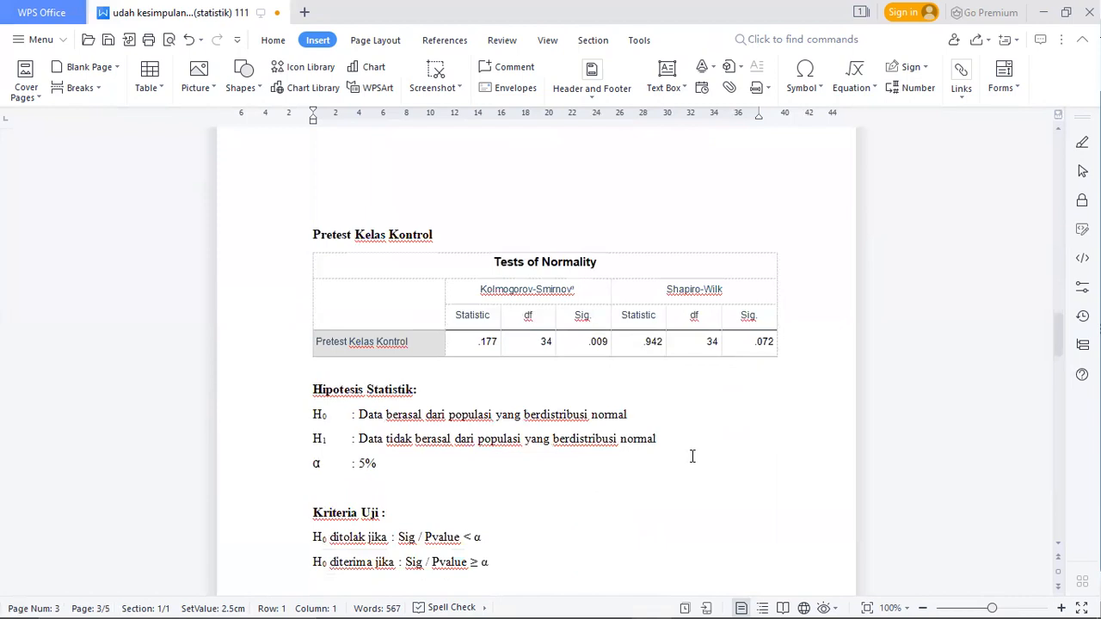
scroll(693, 456, "down", 1)
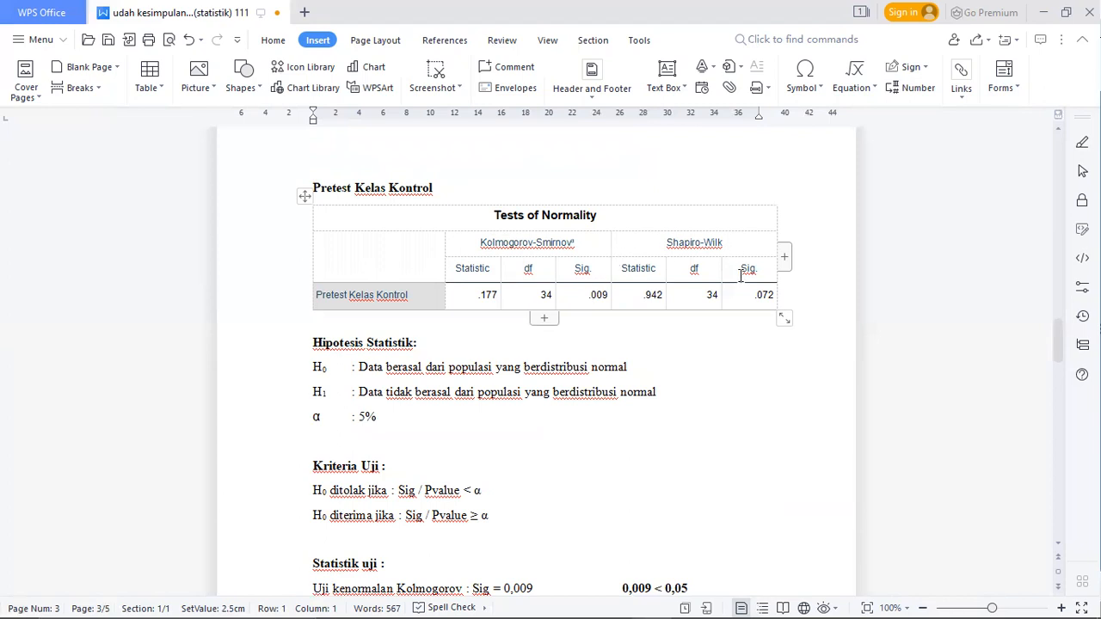
scroll(741, 273, "down", 5)
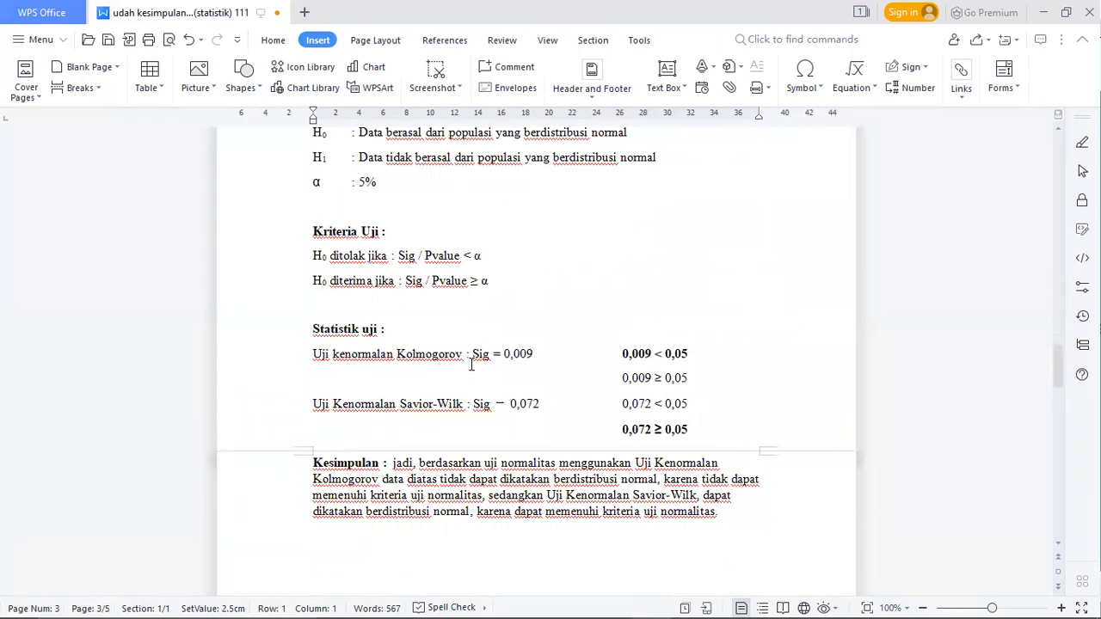
Examine the Kolmogorov and Shapiro-Wilk comparisons with 0,05 and the conclusion for Pretest Kelas Kontrol
left_click(621, 354)
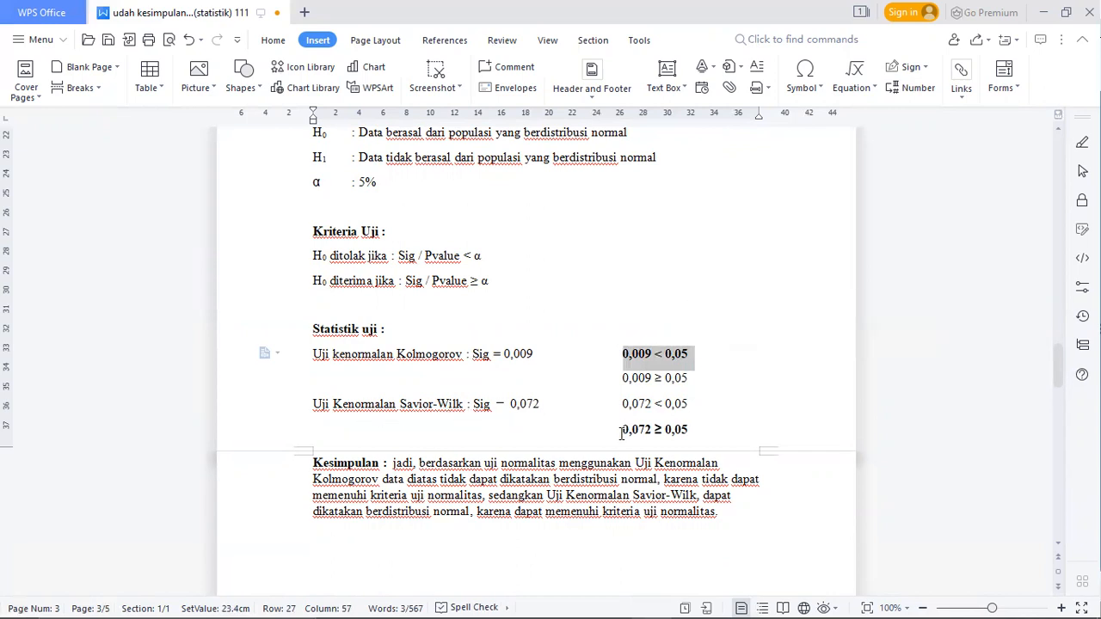
left_click_drag(622, 435, 697, 433)
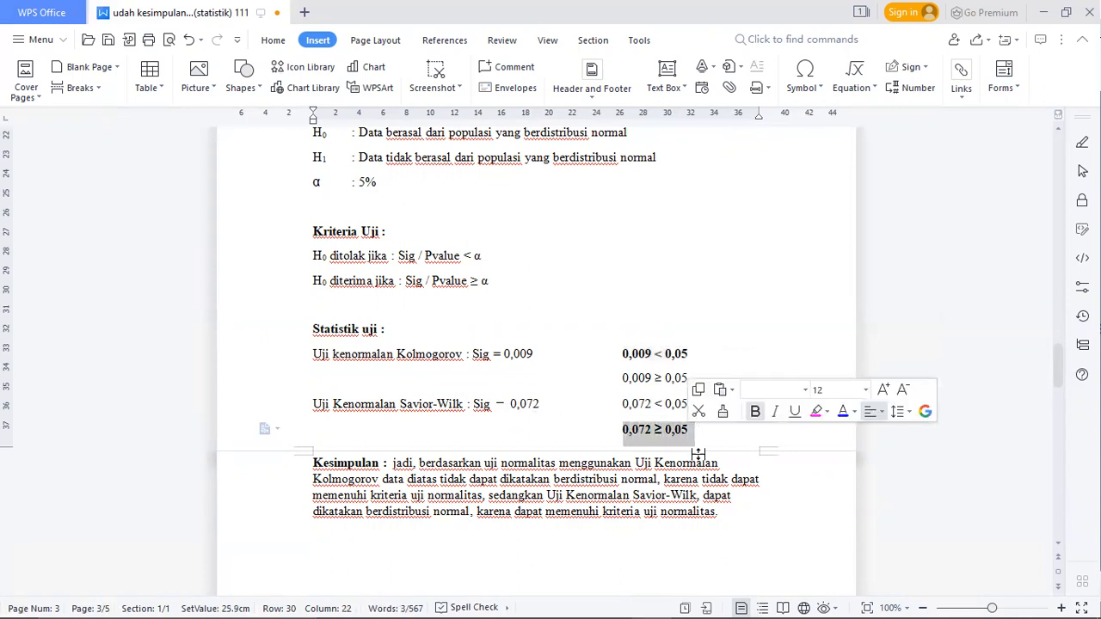
scroll(737, 448, "down", 2)
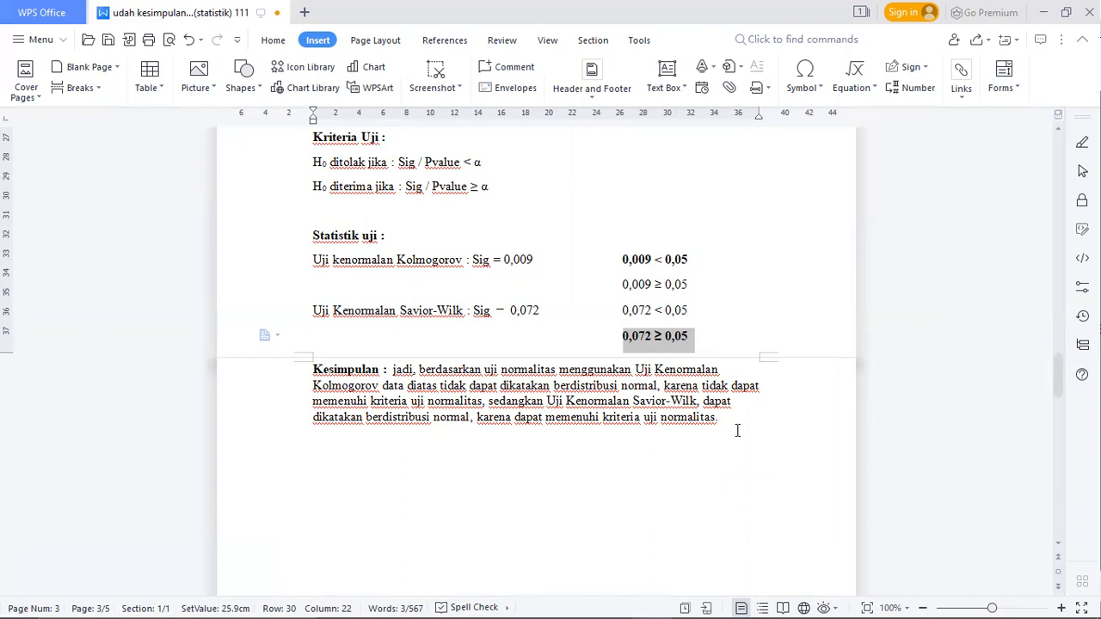
Read the Posttest Kelas Kontrol section from its Tests of Normality table through the hypotheses, criteria and test statistics to the conclusion
scroll(737, 430, "down", 9)
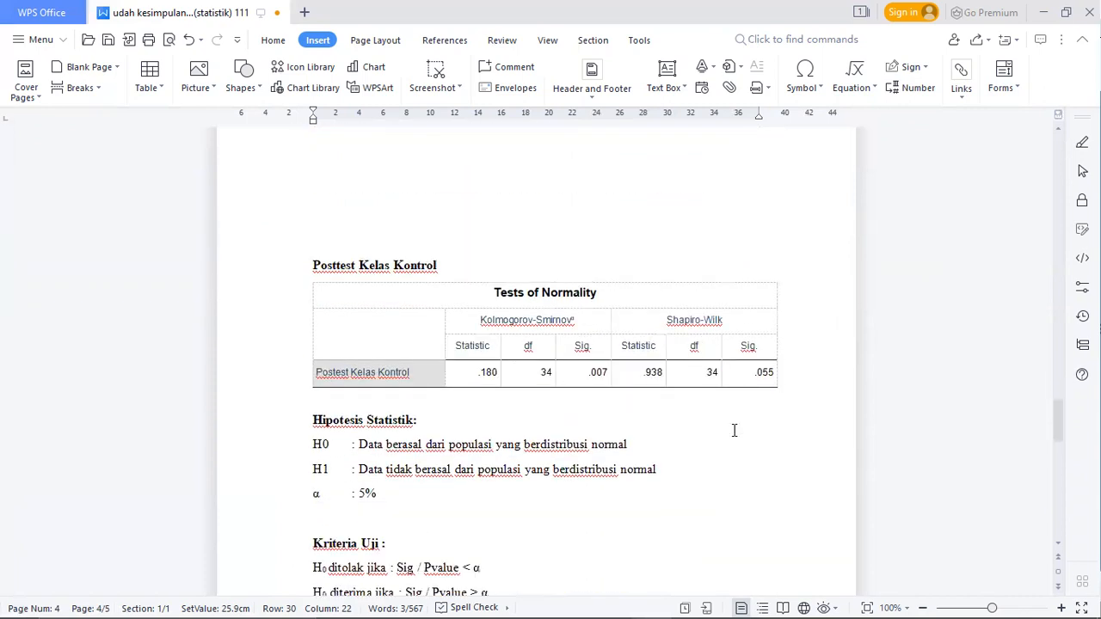
scroll(735, 430, "down", 2)
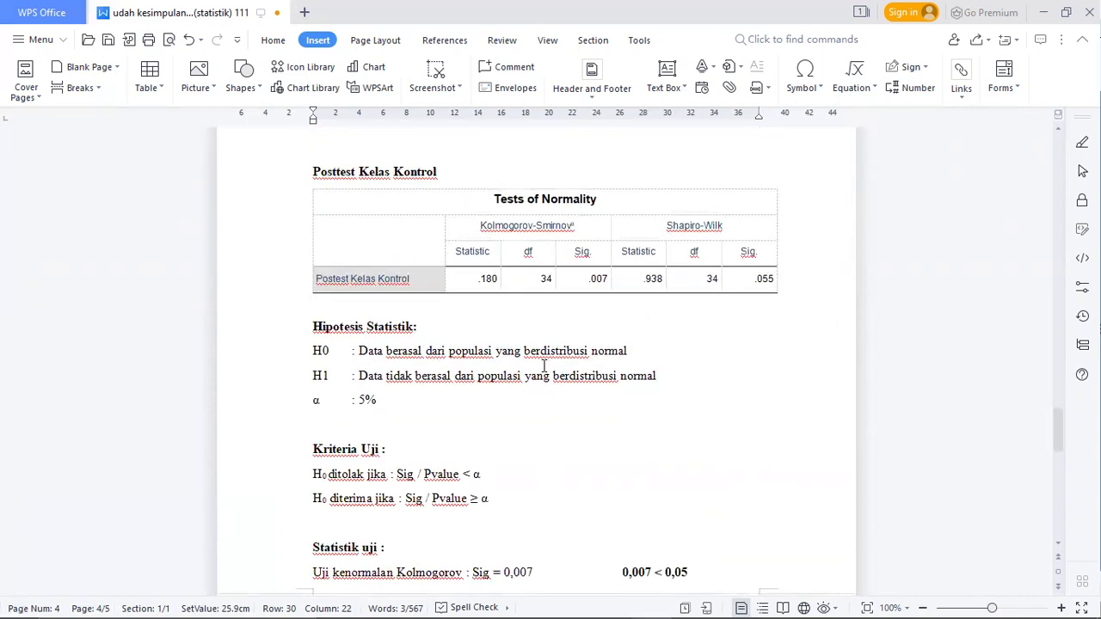
scroll(529, 367, "down", 1)
scroll(528, 354, "down", 2)
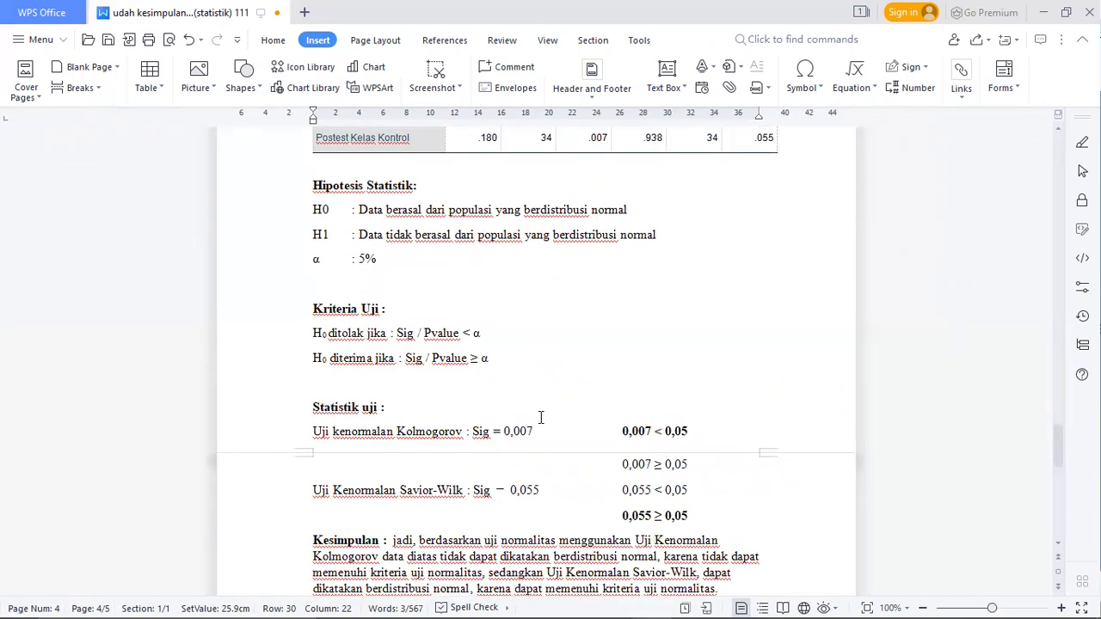
scroll(540, 416, "up", 1)
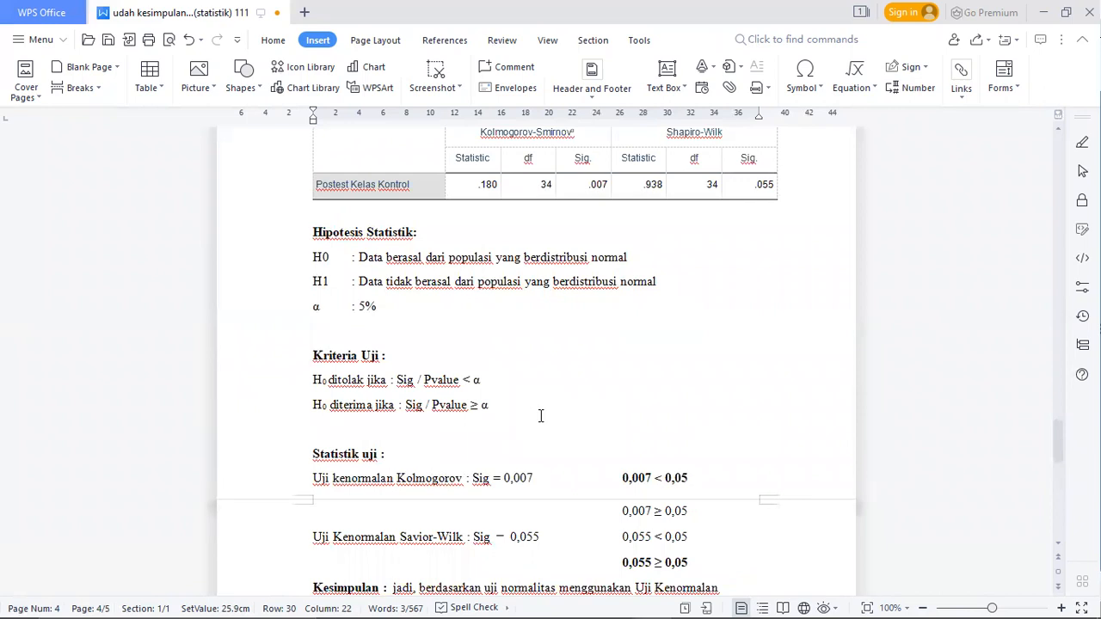
scroll(540, 416, "down", 2)
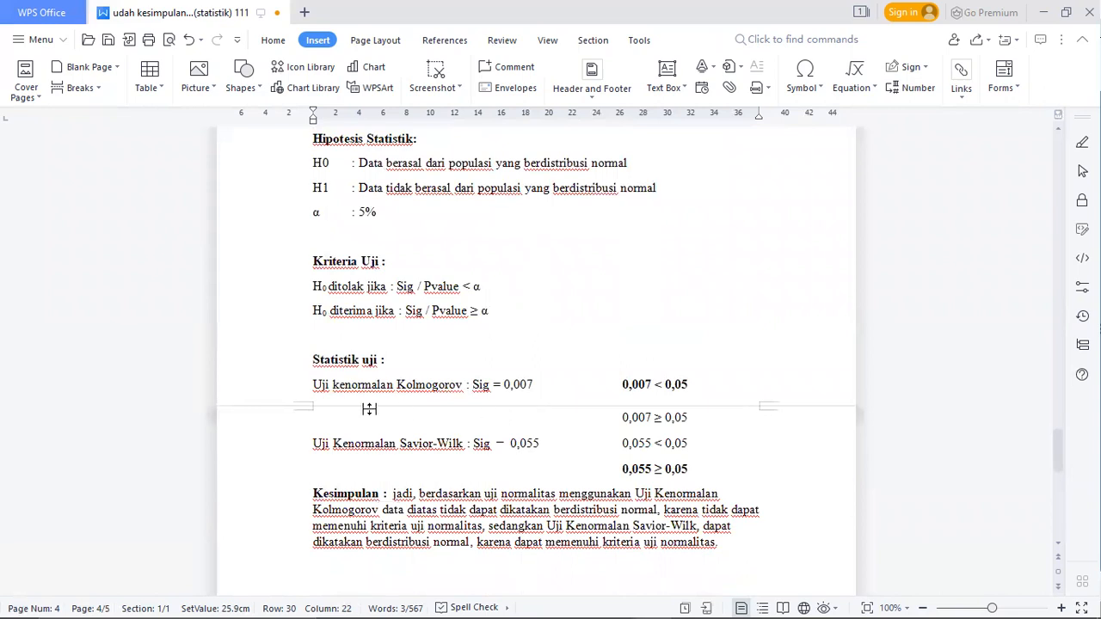
scroll(369, 409, "down", 1)
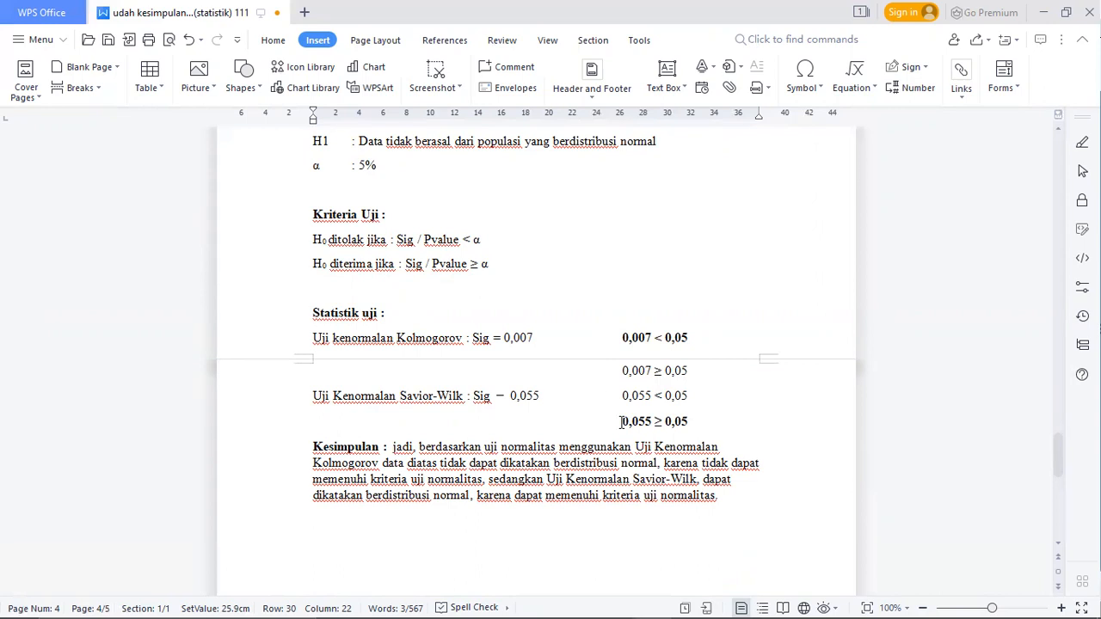
scroll(622, 421, "down", 1)
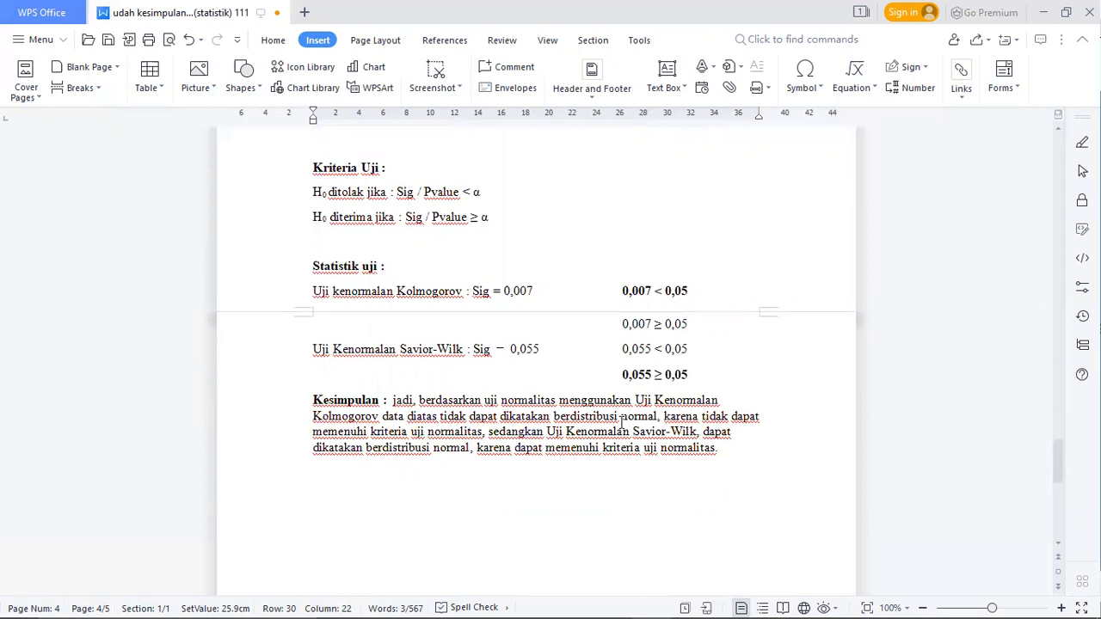
Look back over the control class sections of the report, and switch to the PowerPoint presentation's closing TERIMA KASIH slide
scroll(622, 421, "up", 10)
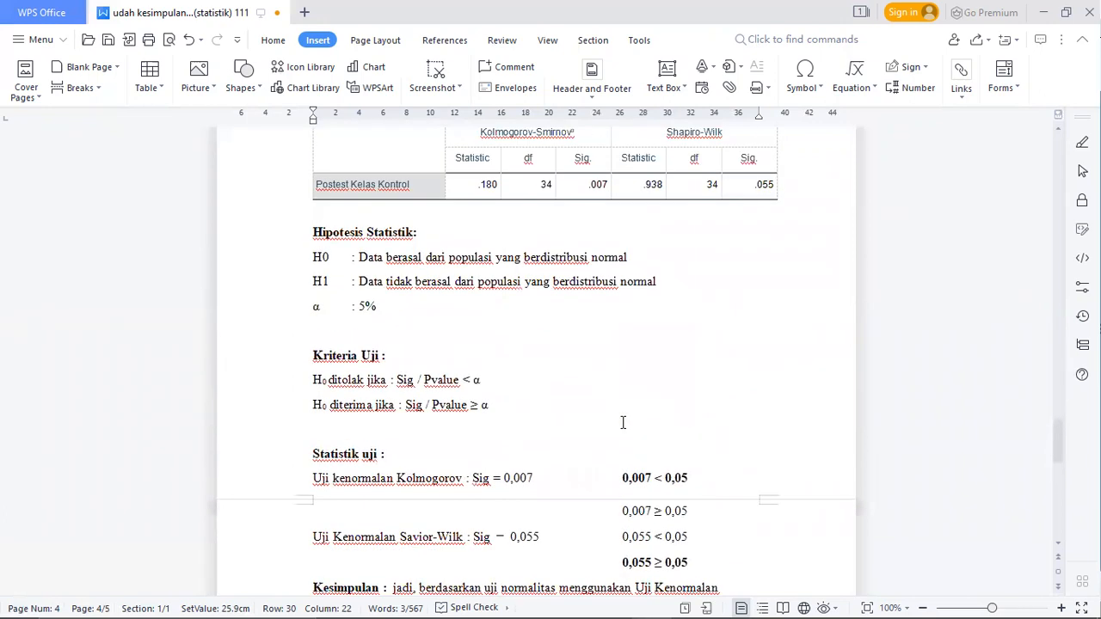
scroll(624, 419, "up", 6)
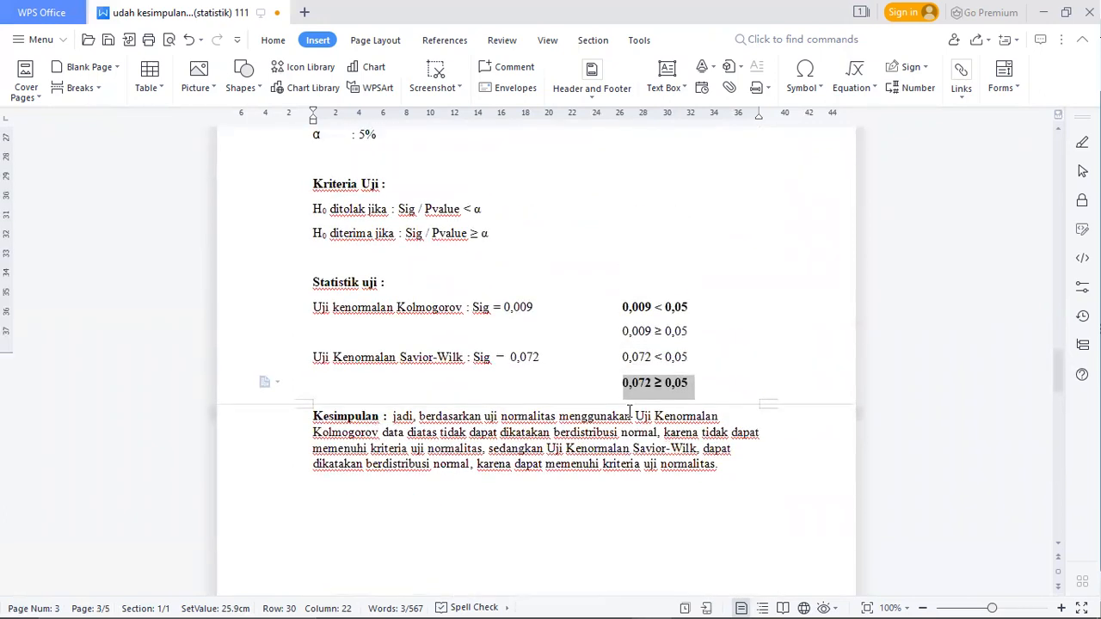
left_click(574, 603)
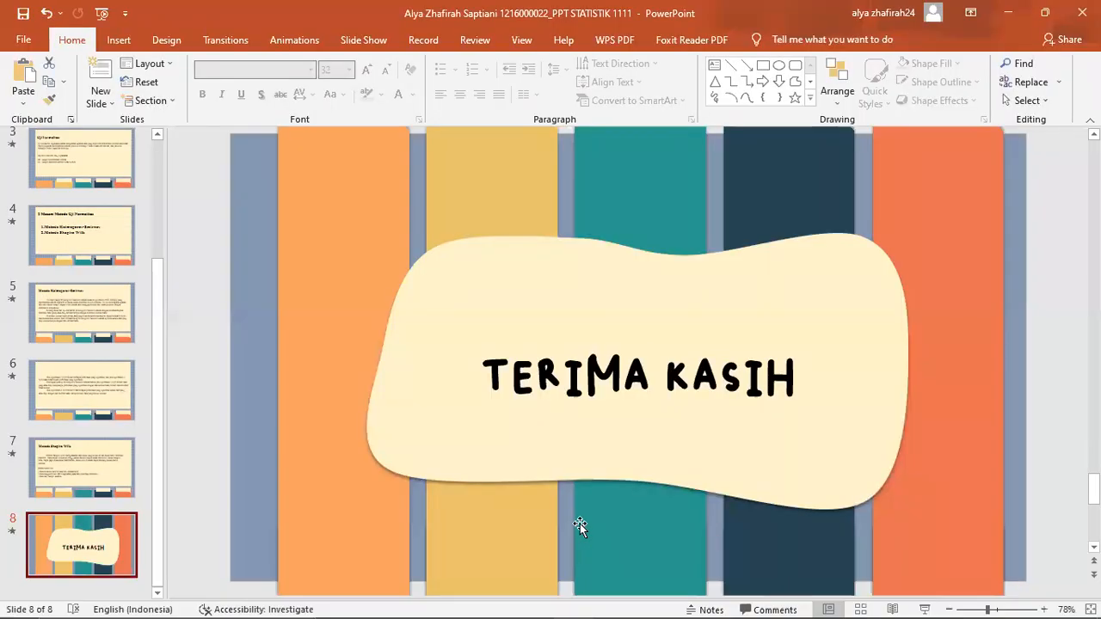